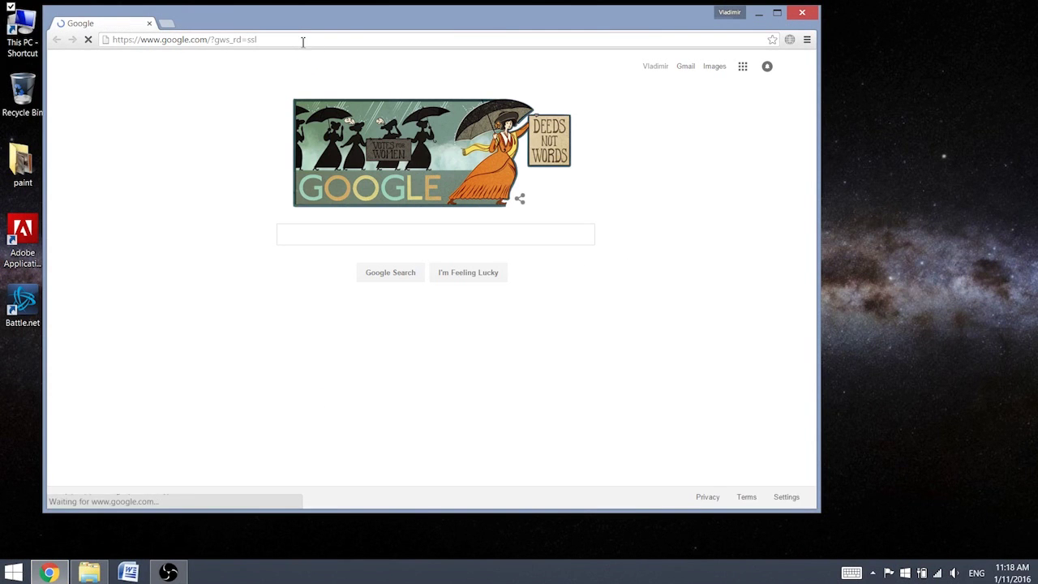
Search Google for 'canon' and go to the Canon.com site.
text(canon)
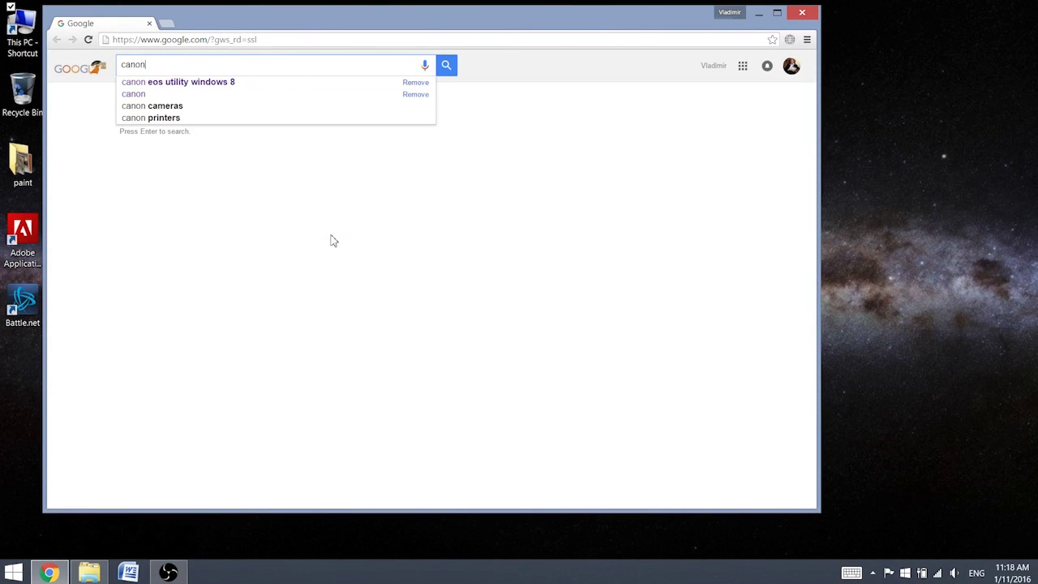
key(Return)
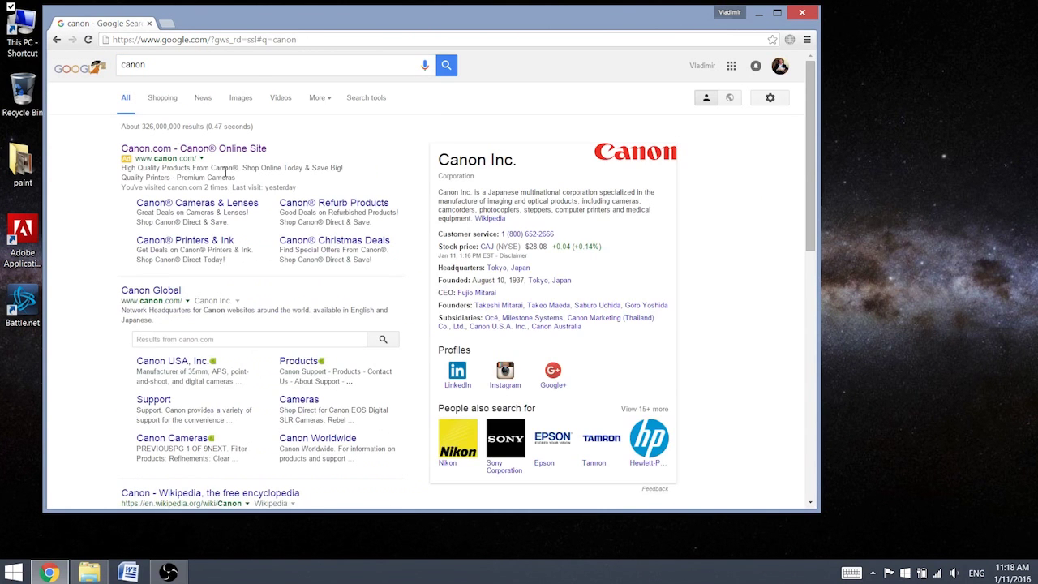
click(216, 151)
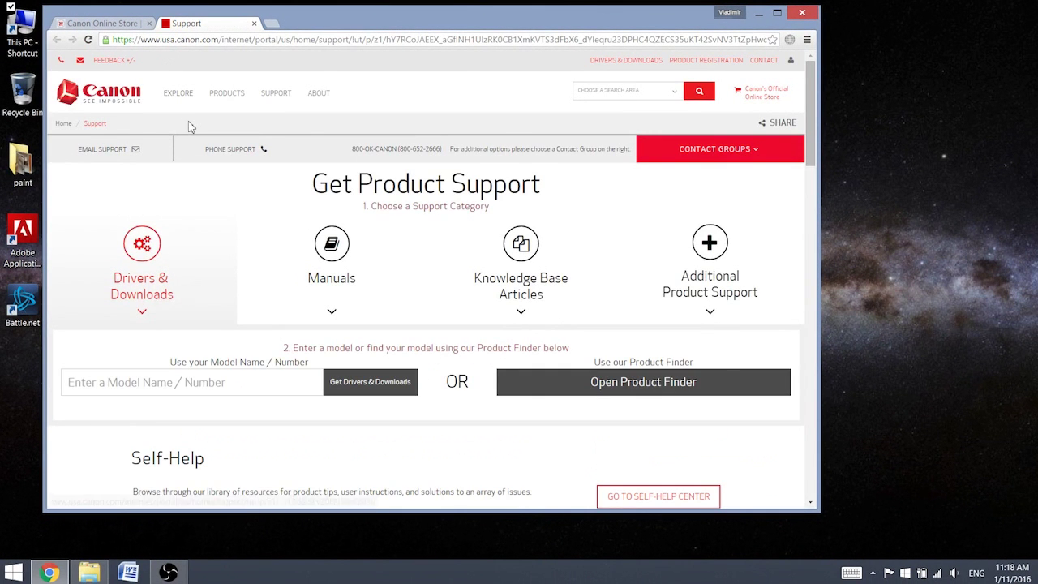
Choose EOS 7D Mark II as the model and open its Drivers & Downloads.
scroll(191, 128, down, 2)
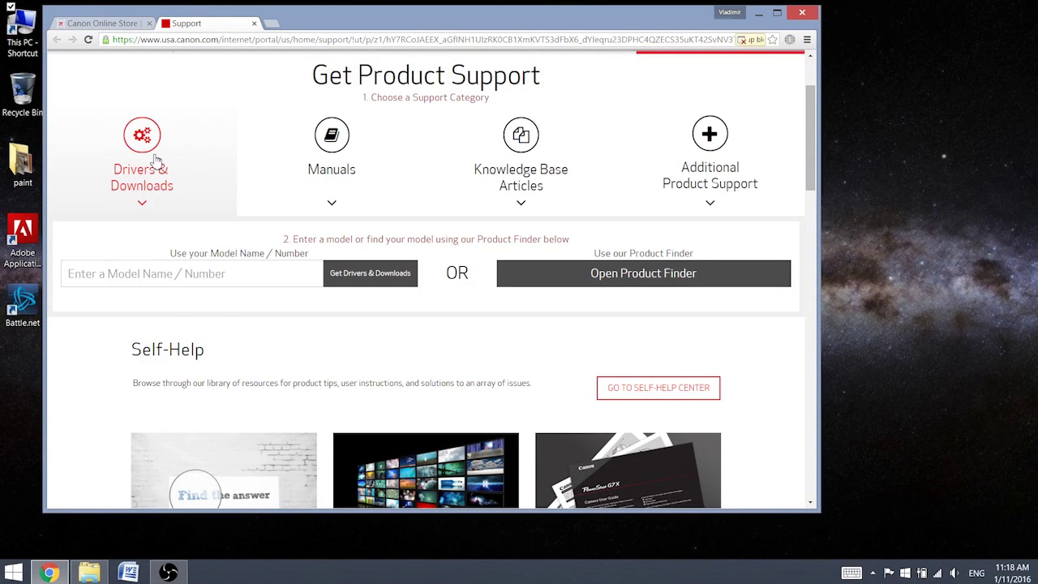
scroll(163, 171, down, 5)
scroll(188, 187, down, 4)
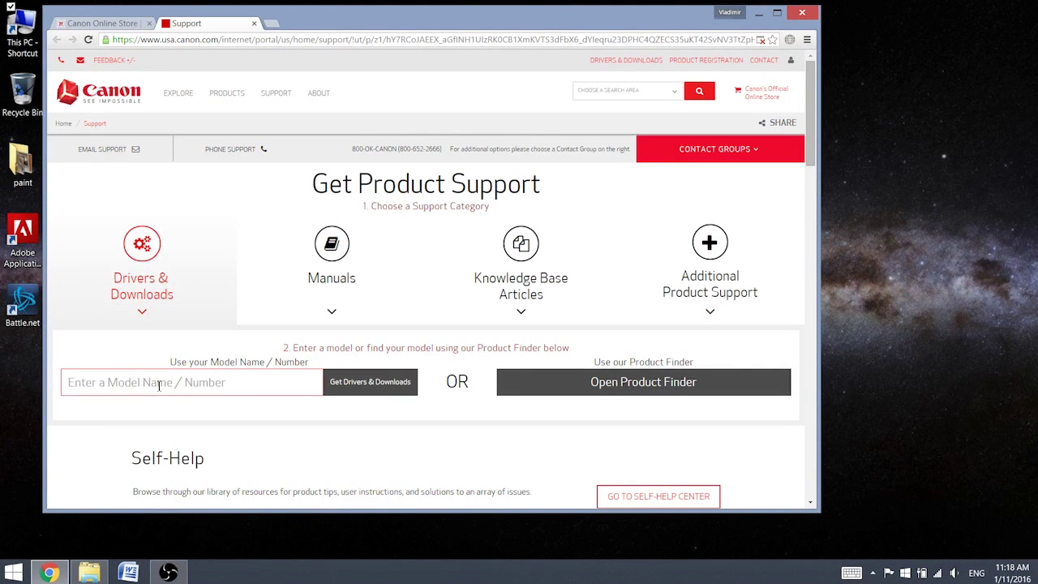
text(7)
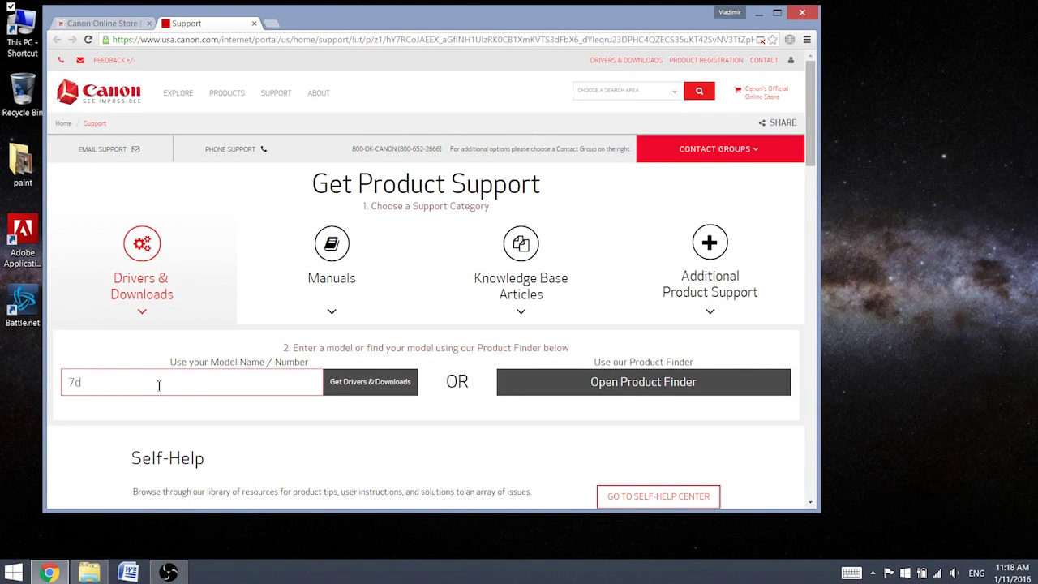
text(d ma)
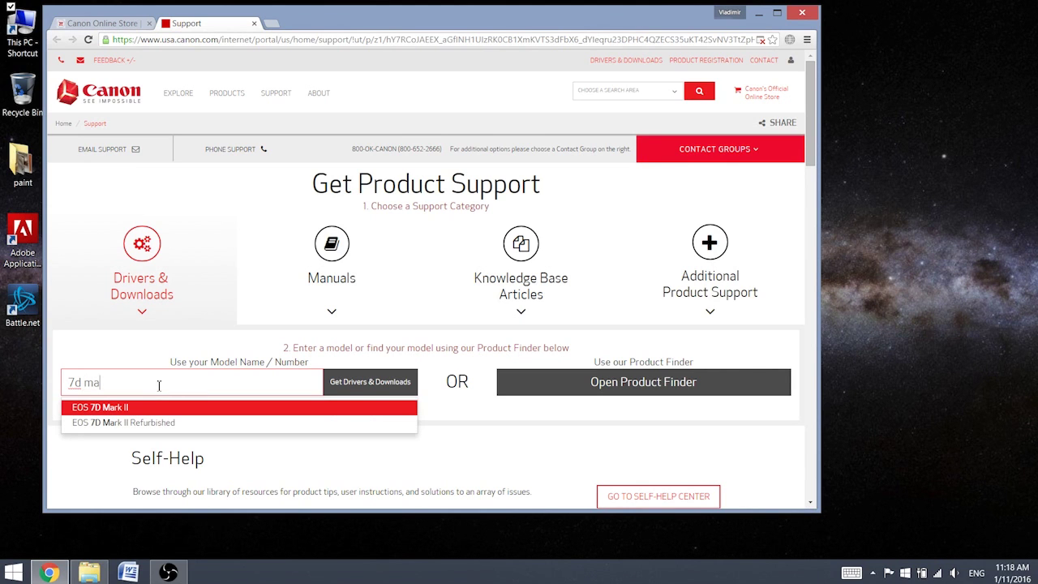
click(162, 409)
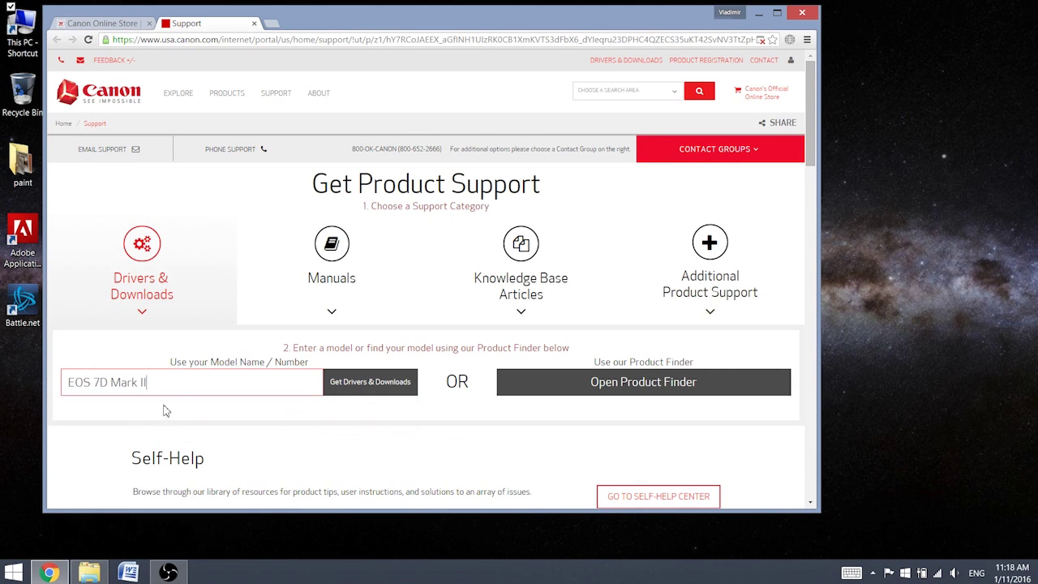
click(351, 384)
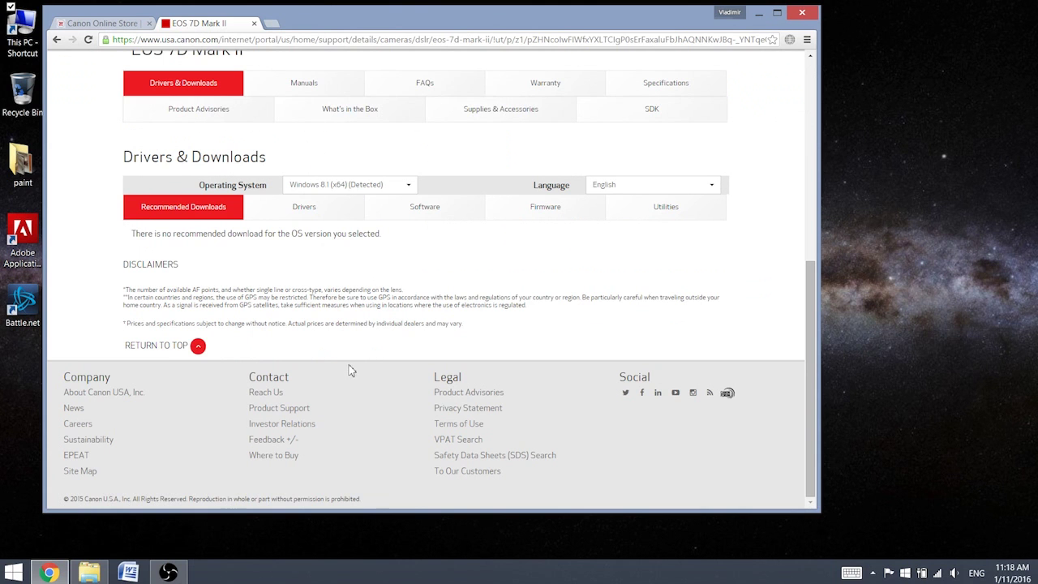
Find EOS Utility 3.3.0 for Windows under Software and expand it to download.
click(444, 207)
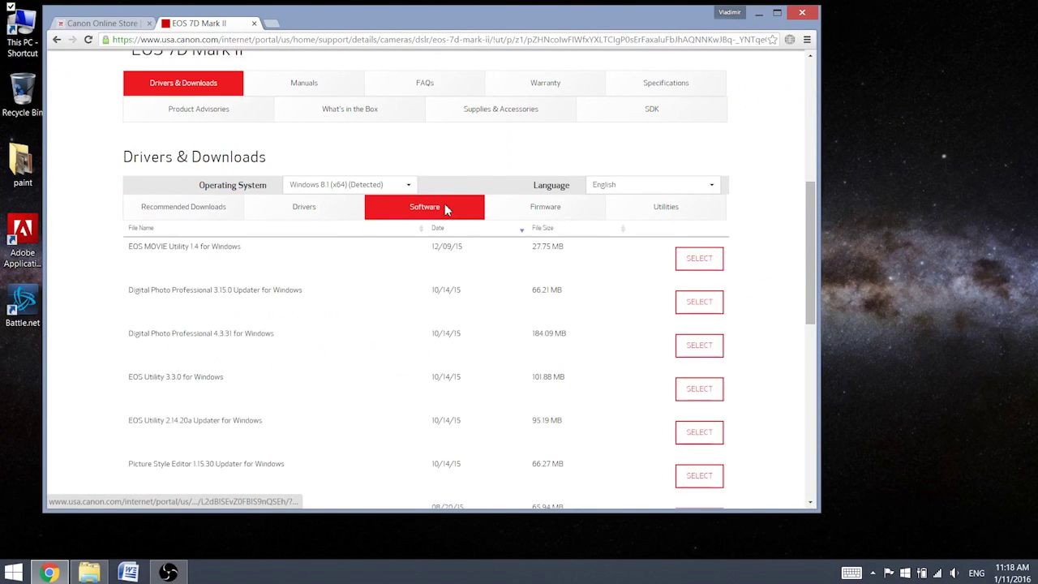
scroll(441, 207, down, 1)
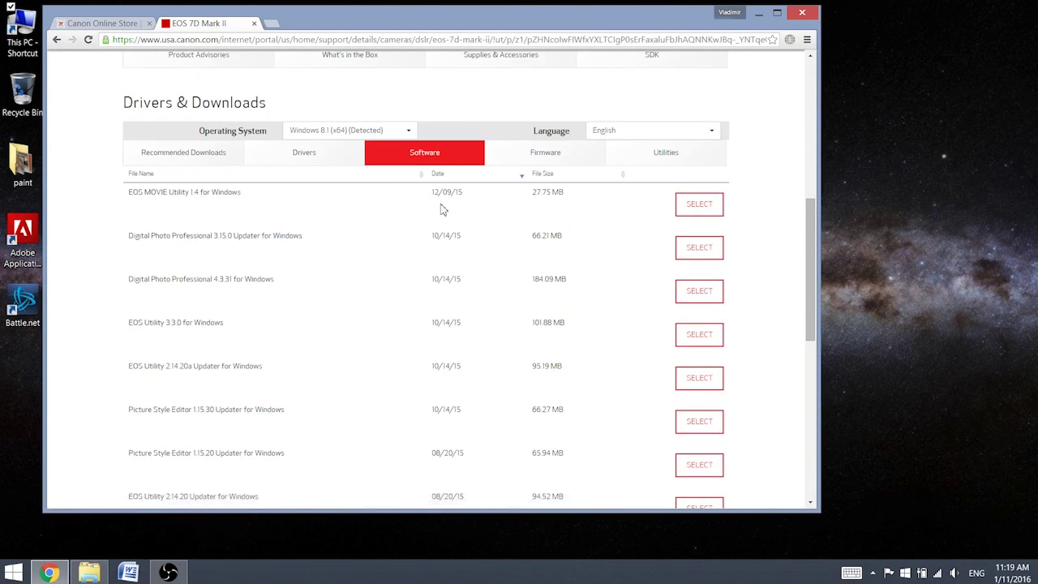
scroll(439, 208, down, 1)
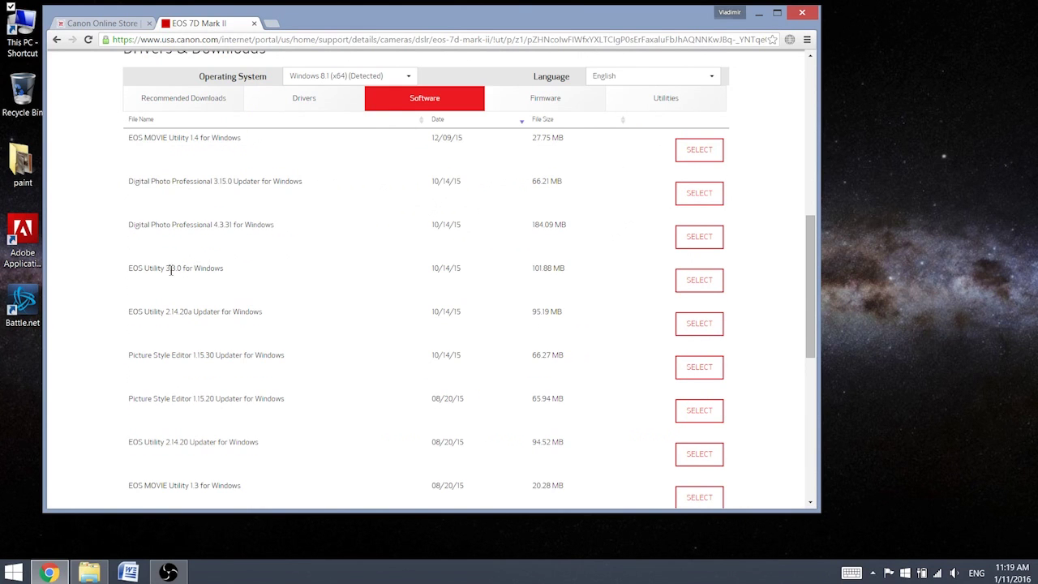
drag(128, 269, 216, 270)
click(692, 286)
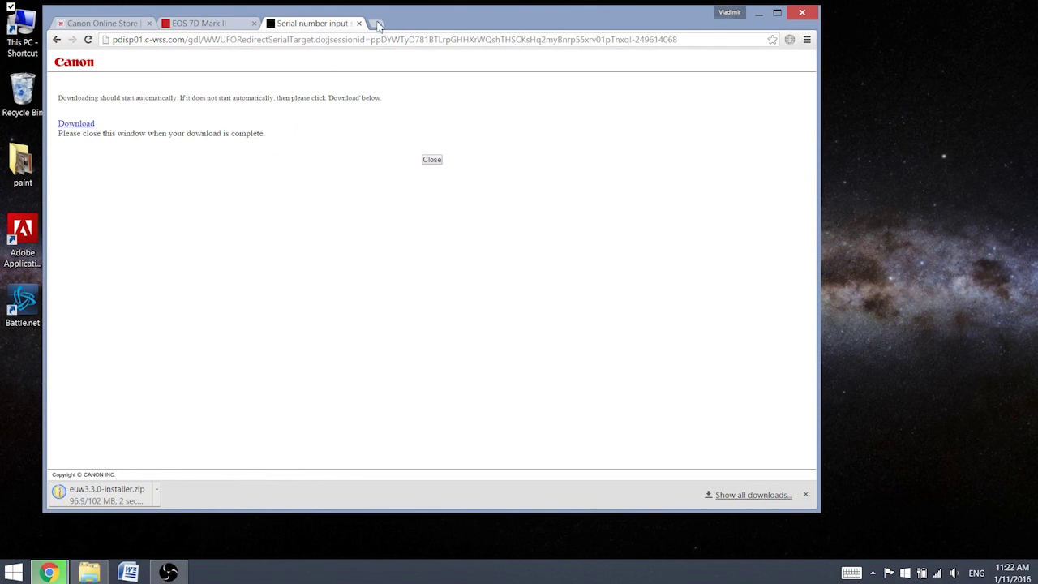
In a new tab, search 'cinestyle' and download Technicolor's Canon EOS Cinestyle Profile.
click(378, 23)
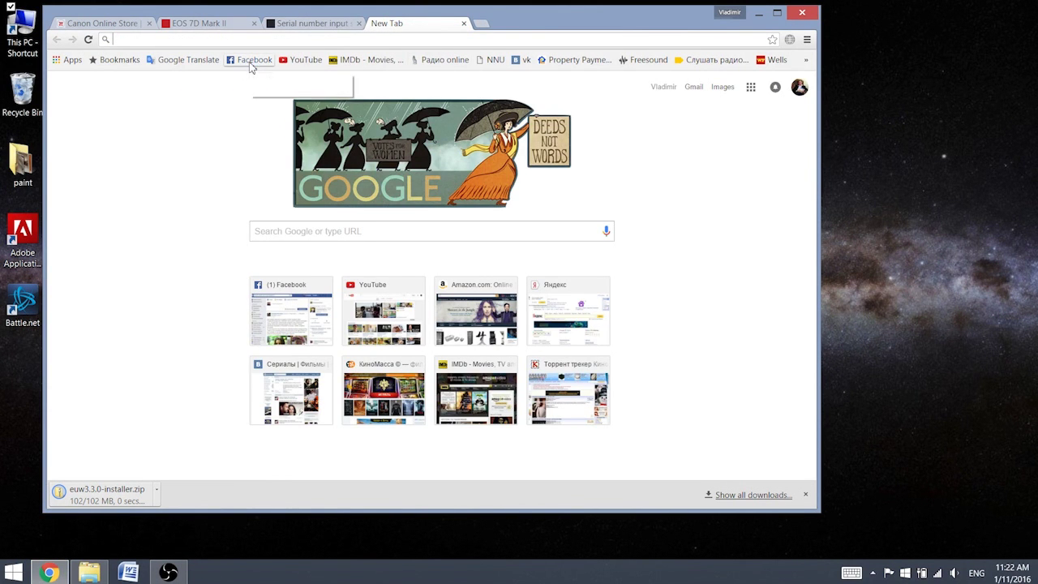
click(282, 236)
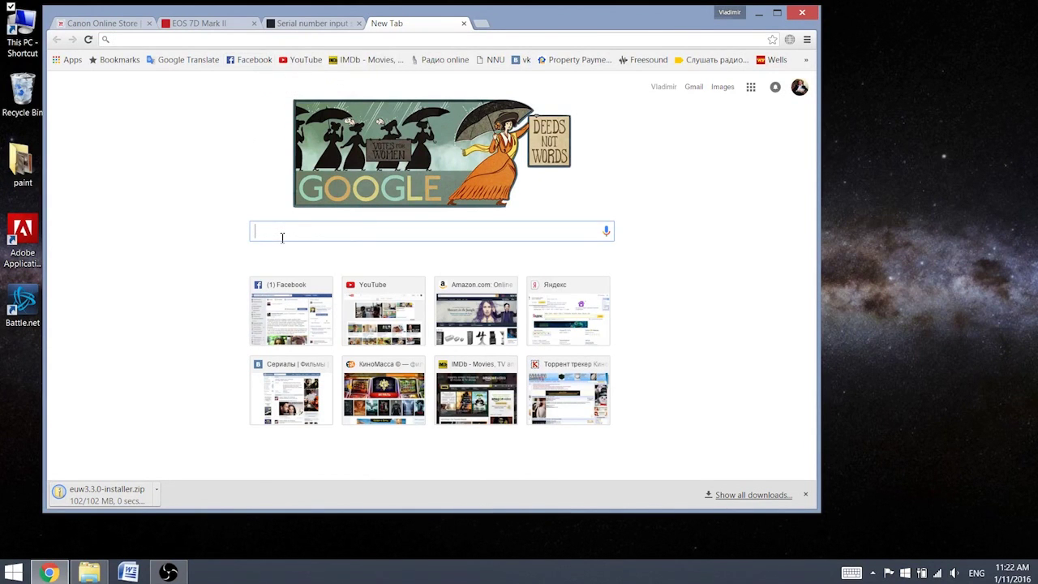
text(cine)
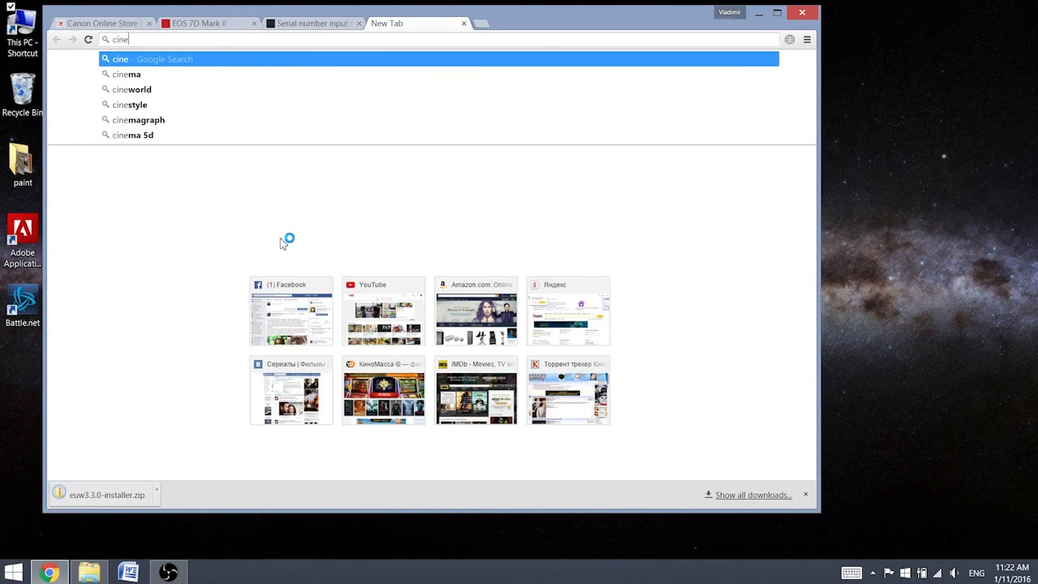
text(style)
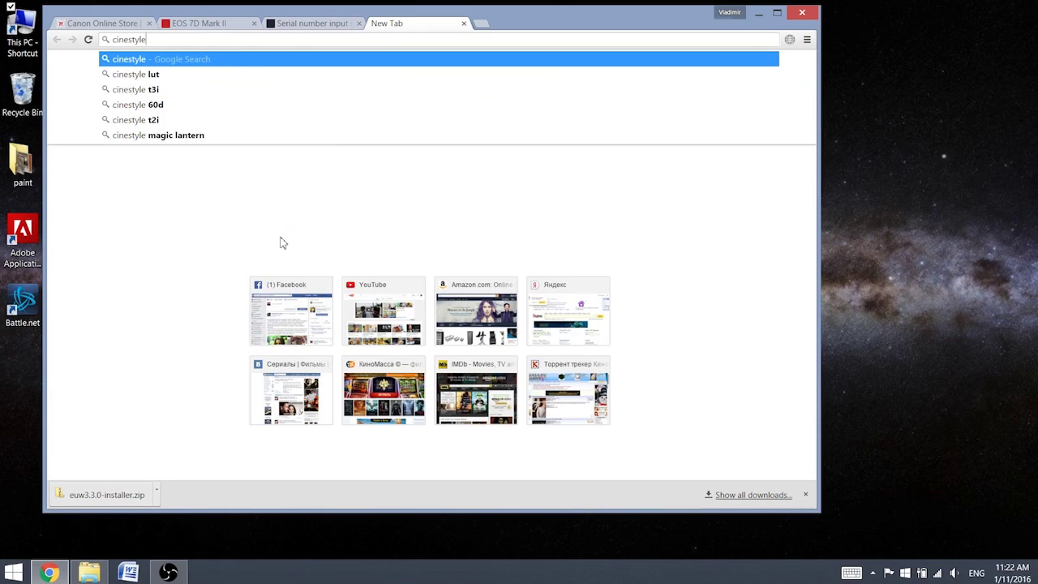
key(Return)
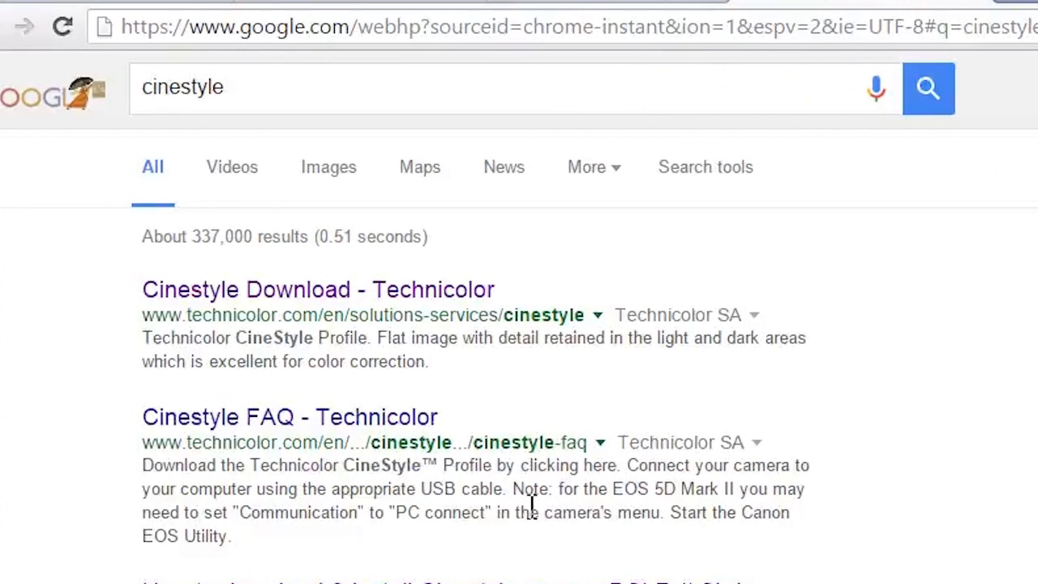
click(355, 297)
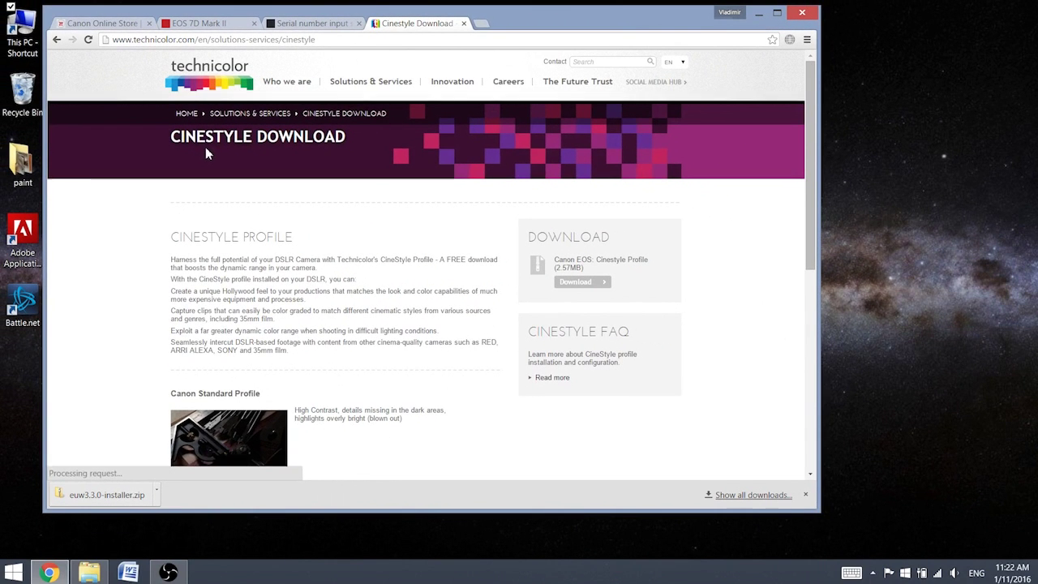
click(589, 283)
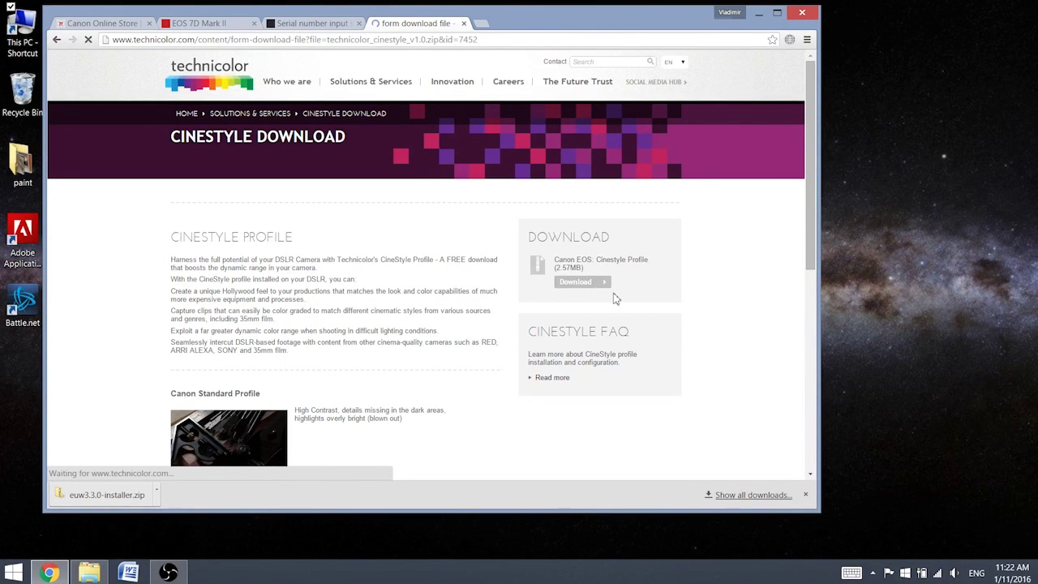
scroll(615, 299, down, 2)
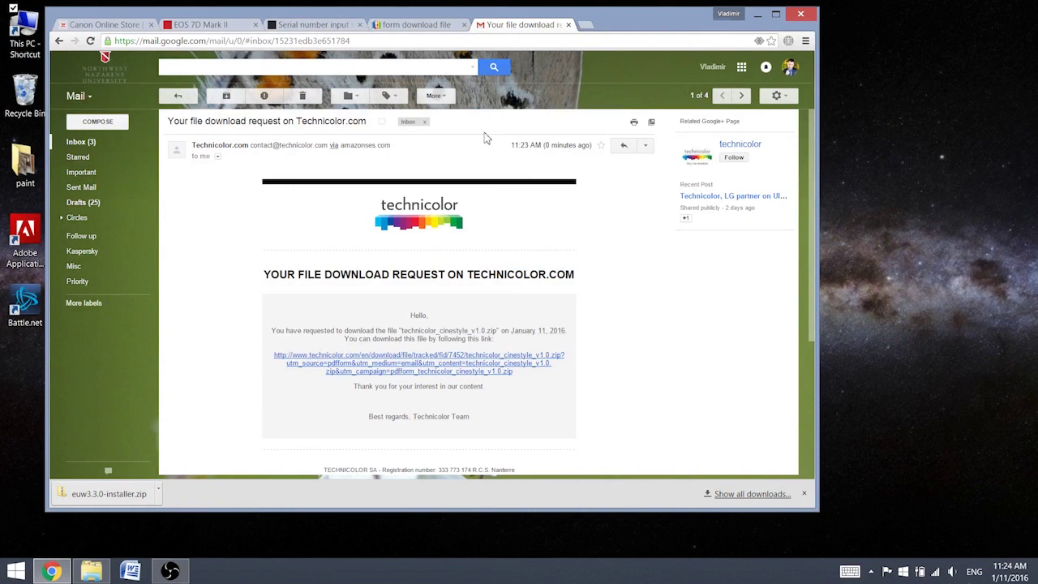
scroll(501, 206, down, 3)
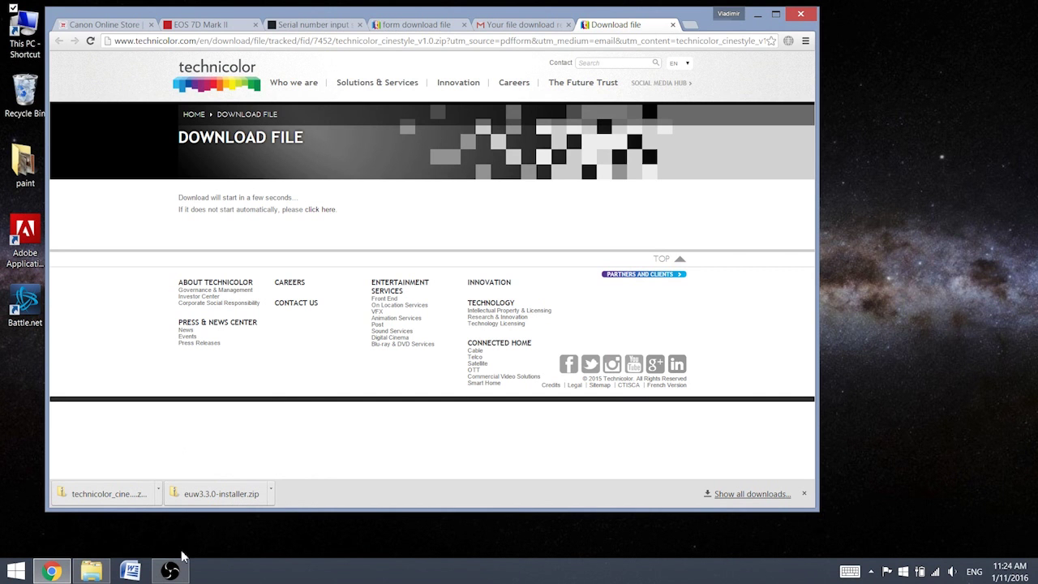
Arrange the two downloaded folders on the desktop and open the euw3.3.0-installer zip.
click(759, 15)
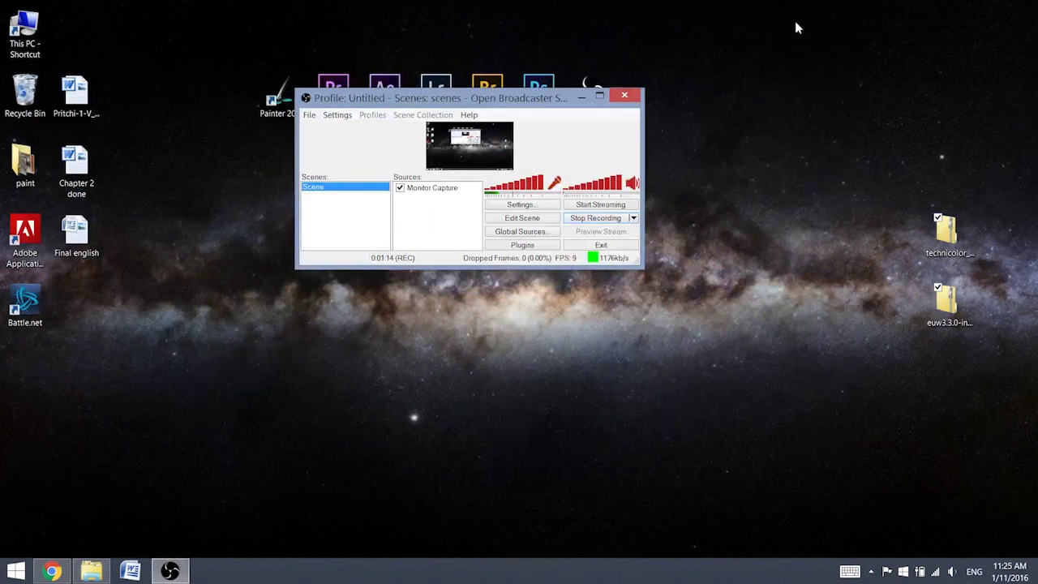
drag(915, 212, 976, 347)
drag(955, 234, 185, 194)
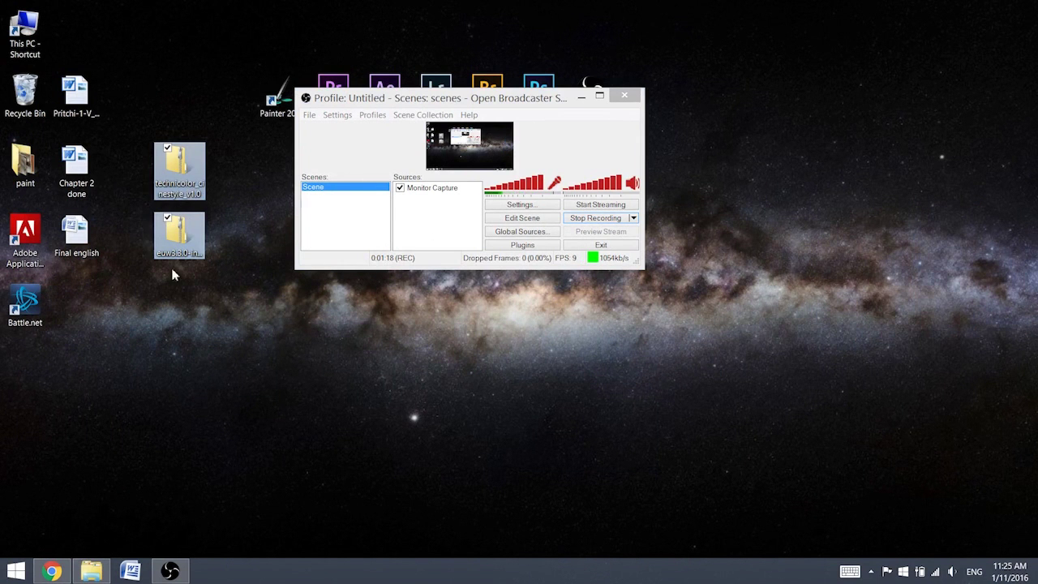
click(143, 347)
click(172, 235)
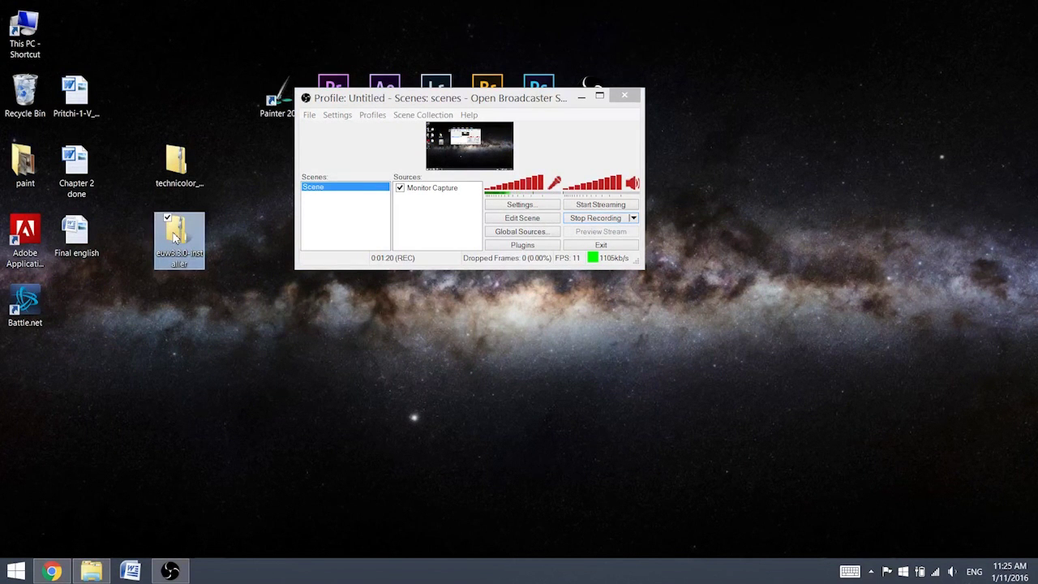
double_click(173, 235)
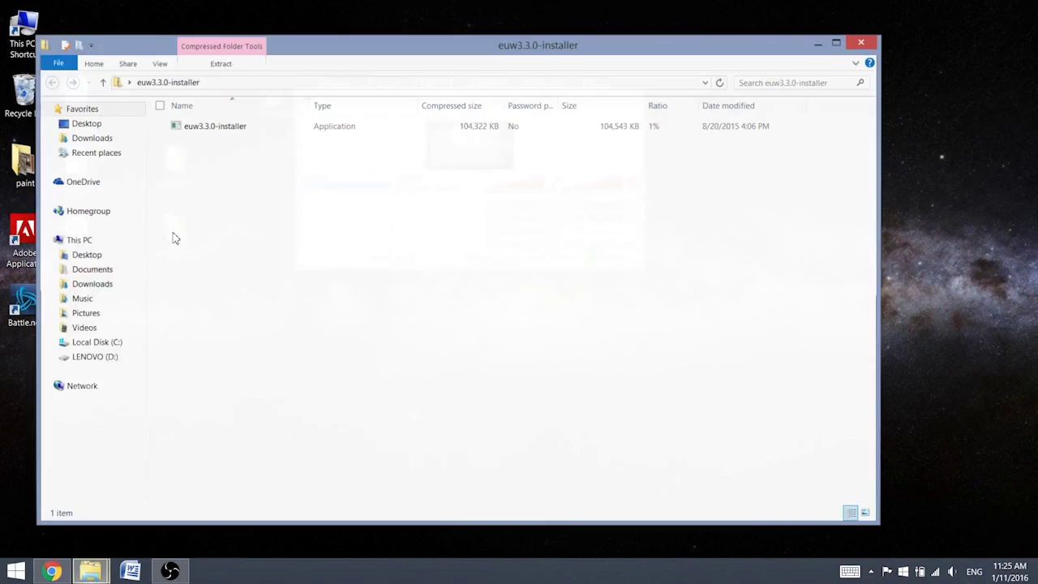
Install EOS Utility for United States, allow firewall changes, and open Technicolor_CineStyle_v1.0.
click(212, 127)
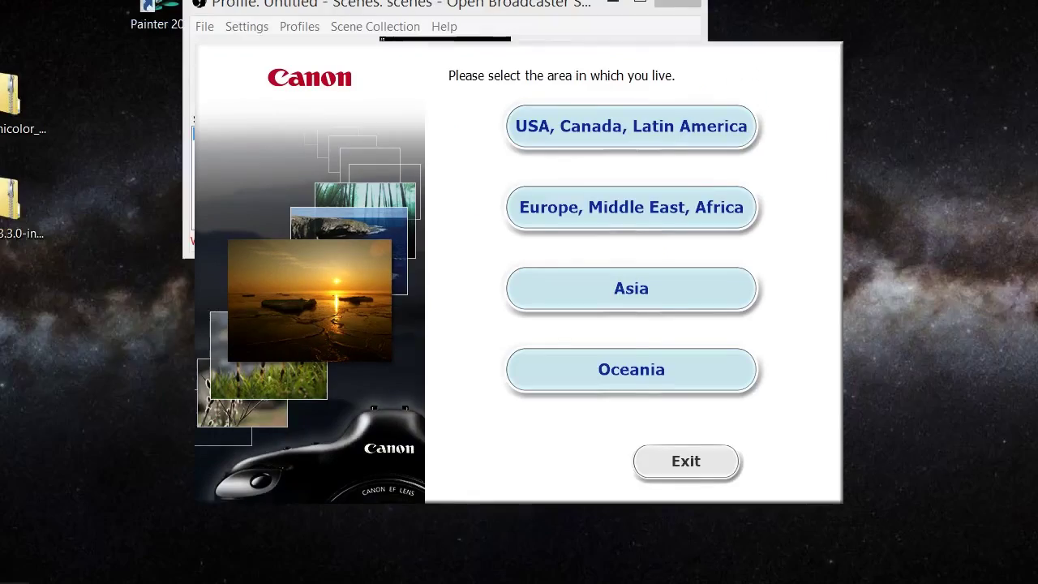
click(633, 125)
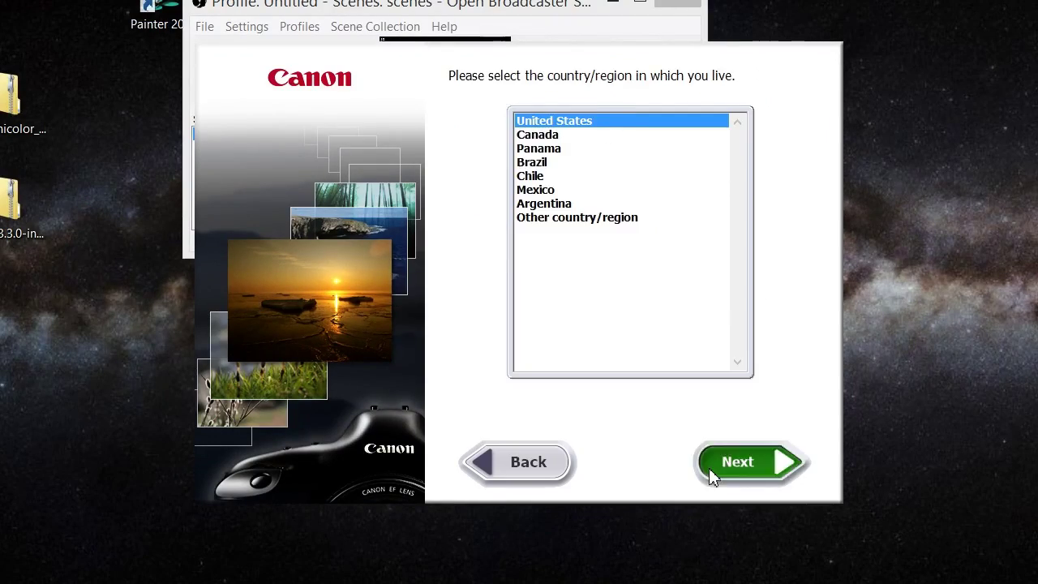
click(738, 462)
click(747, 462)
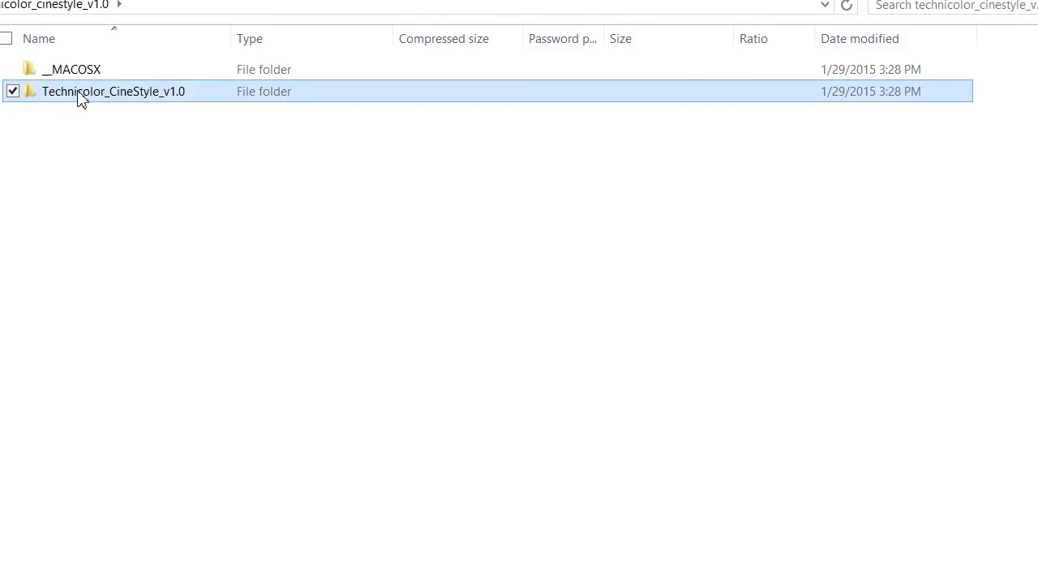
double_click(81, 96)
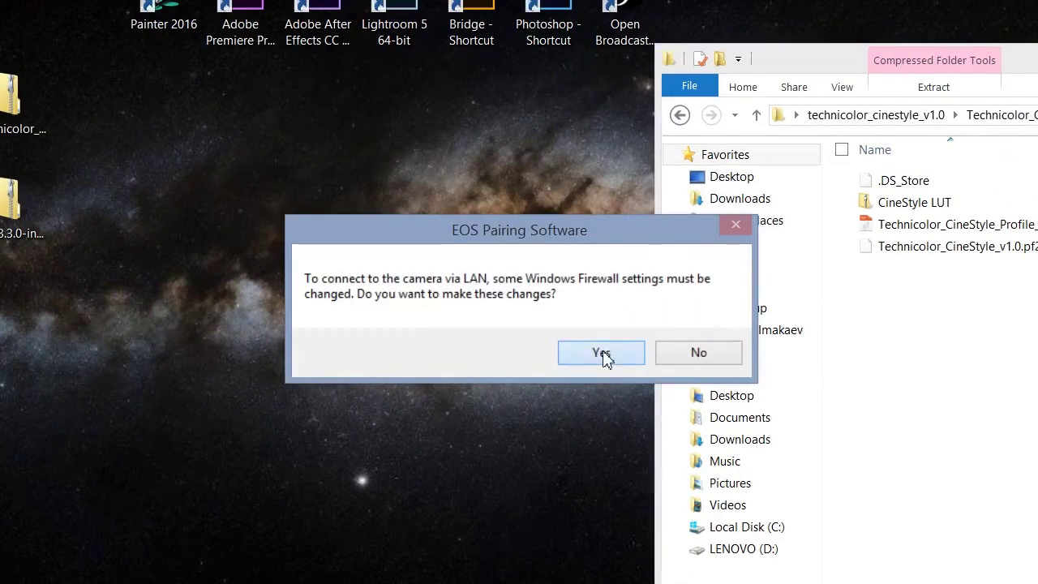
click(602, 354)
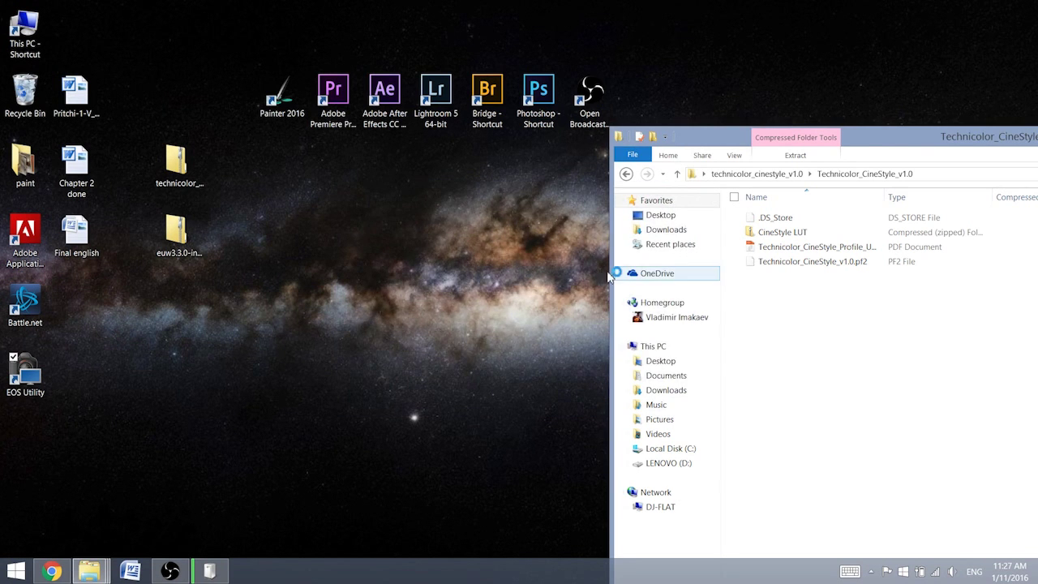
Copy Technicolor_CineStyle_v1.0.pf2 to the desktop and start Remote Shooting's user-defined style registration.
drag(930, 142, 421, 73)
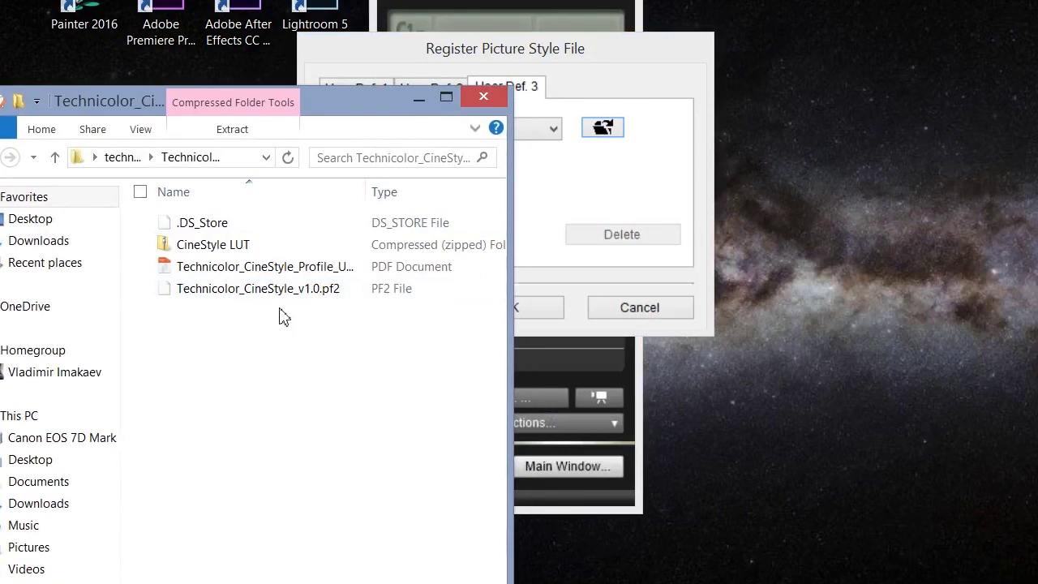
drag(274, 290, 892, 150)
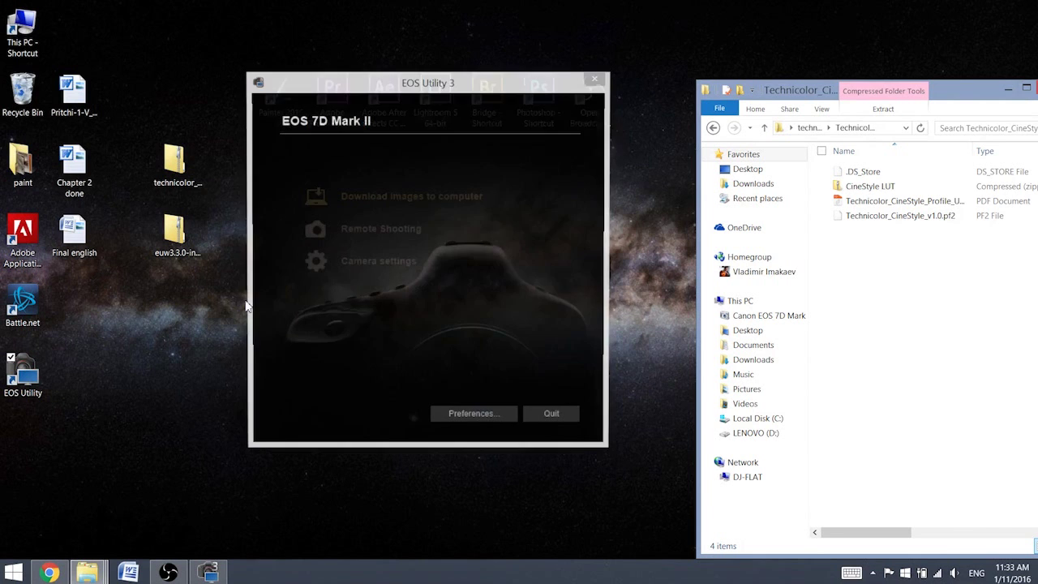
click(362, 234)
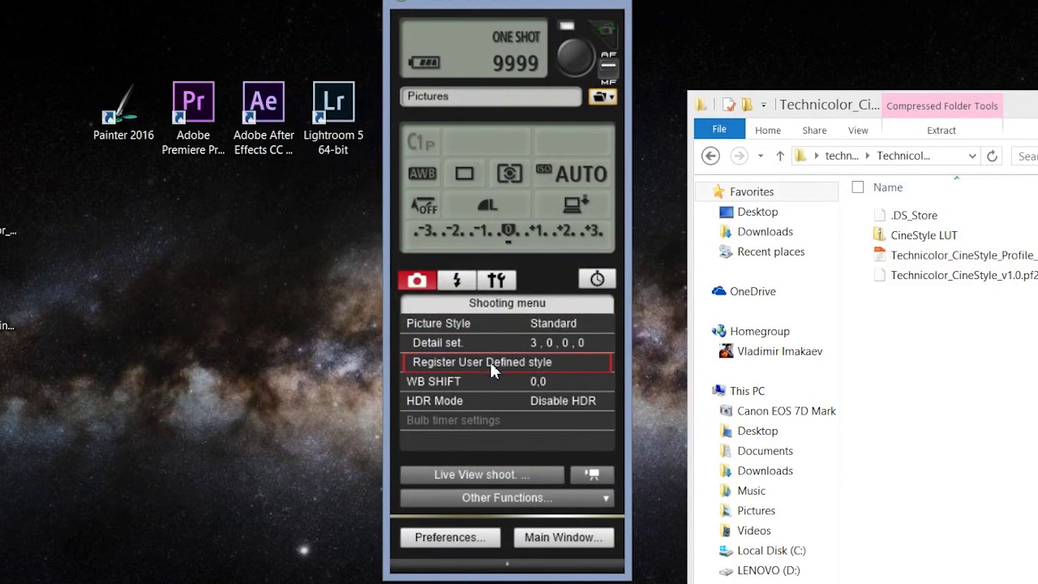
click(492, 367)
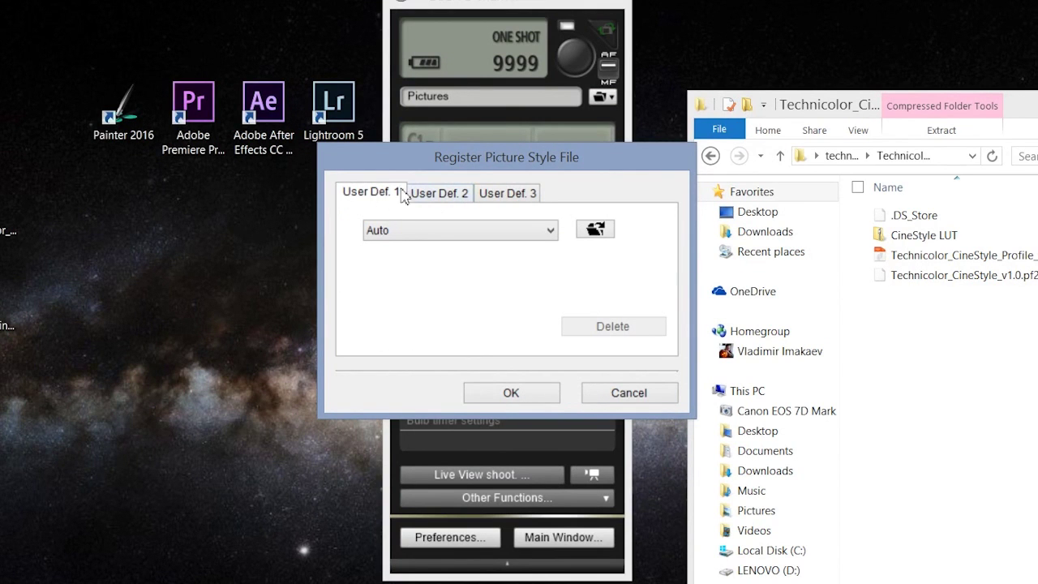
Load Technicolor_CineStyle_v1.0.pf2 from the Desktop into User Def. 3 and confirm.
click(447, 198)
click(497, 206)
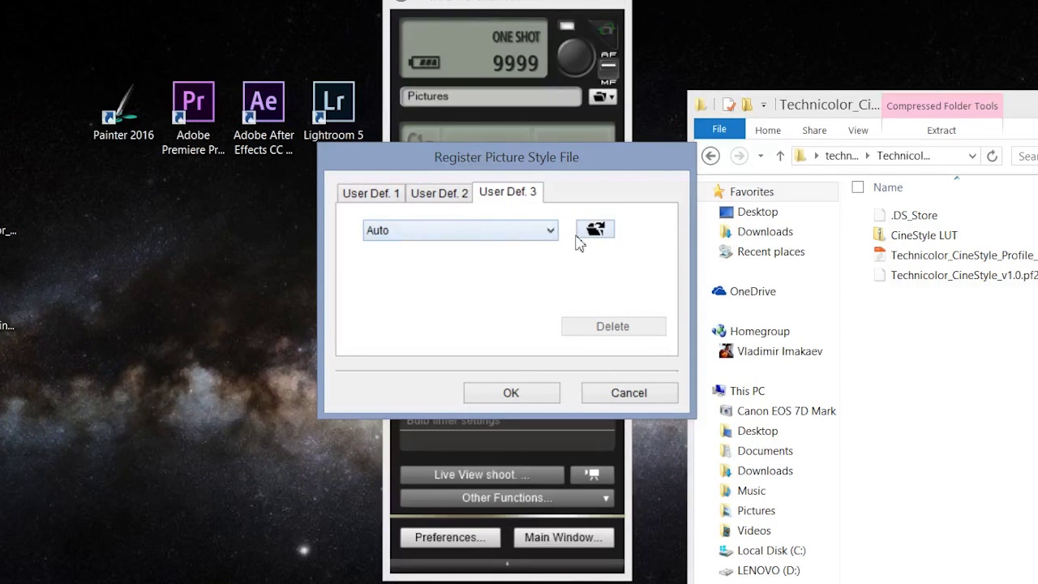
click(602, 230)
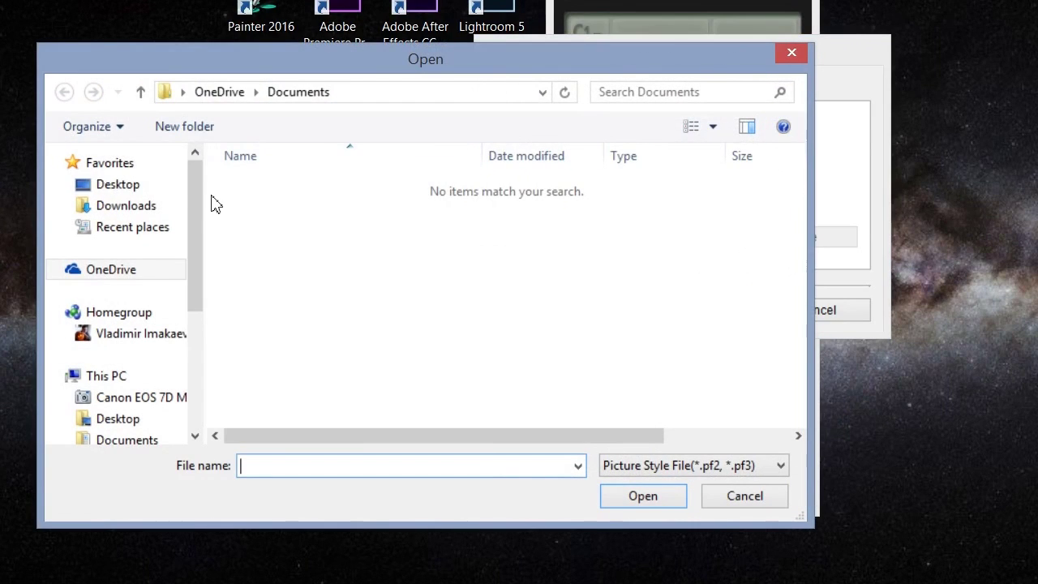
click(117, 188)
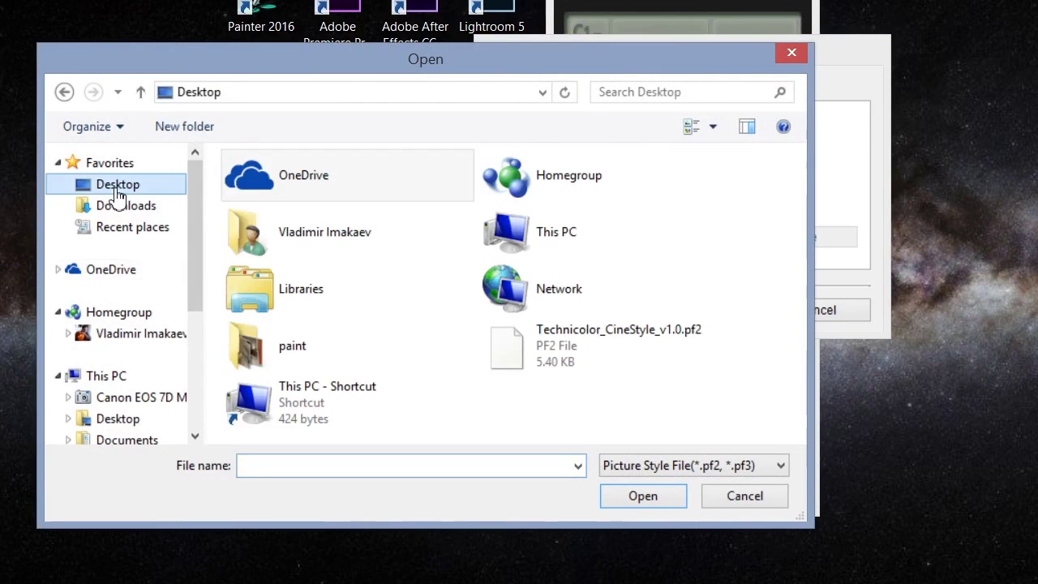
double_click(523, 342)
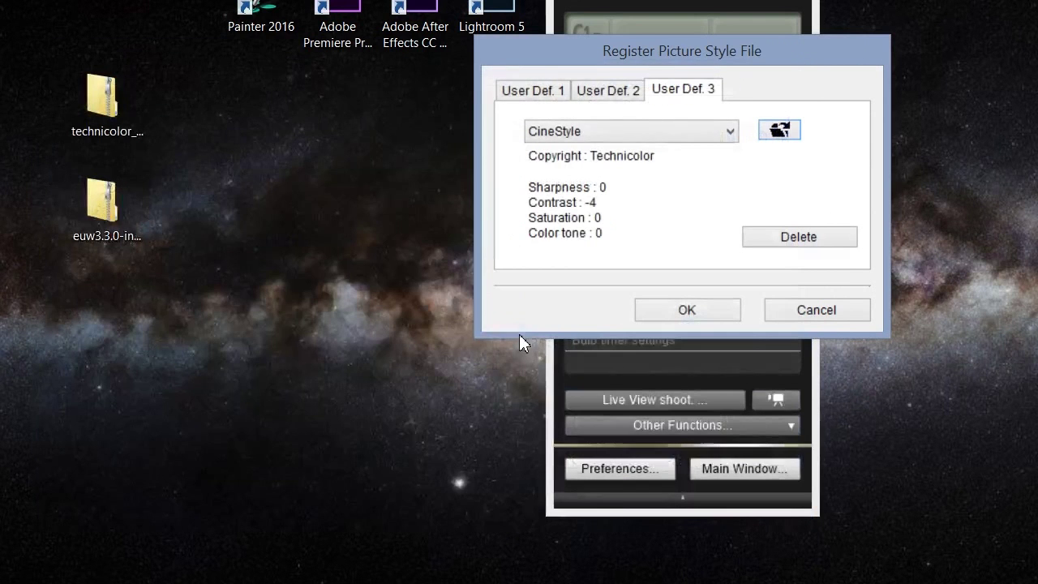
click(685, 312)
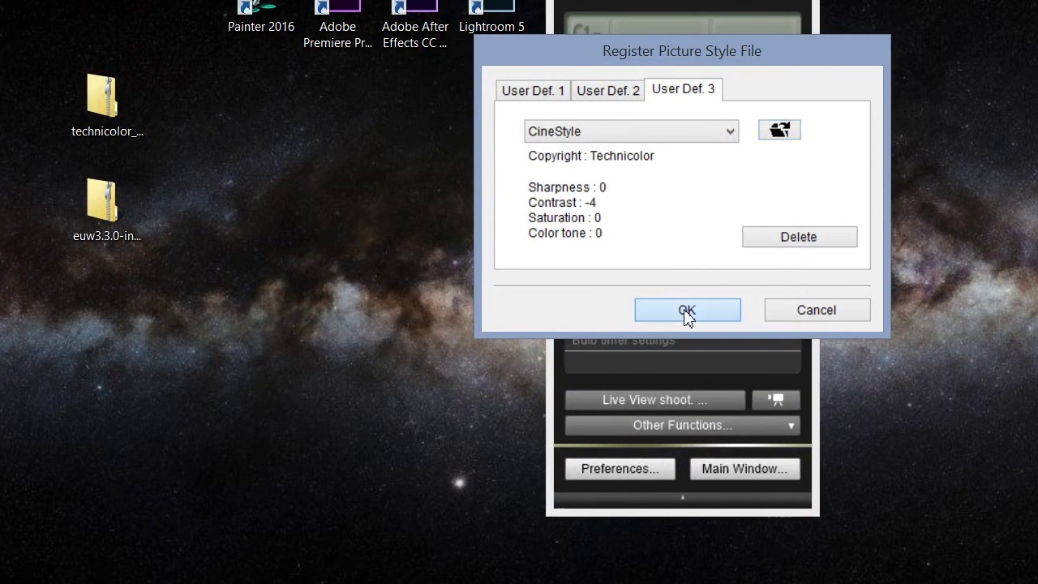